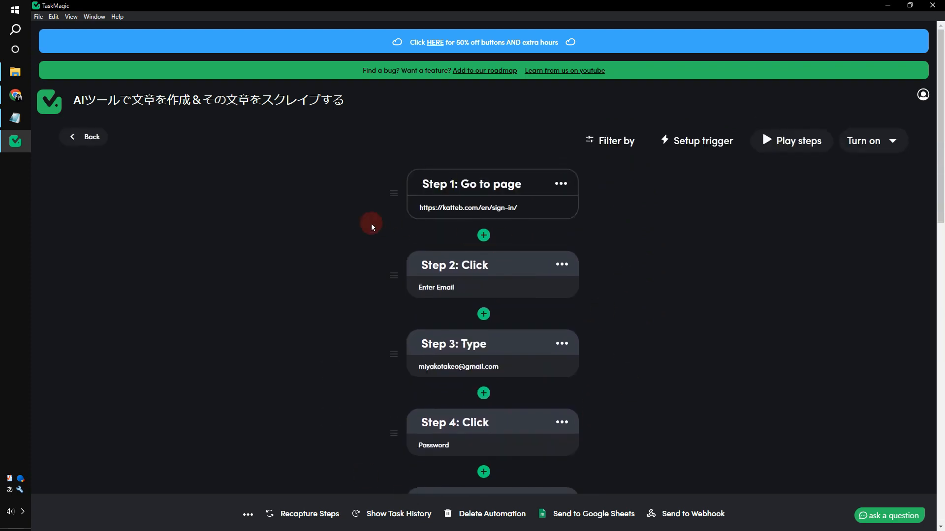
- Switch from TaskMagic to the Chrome window showing the Katteb review article
click(15, 95)
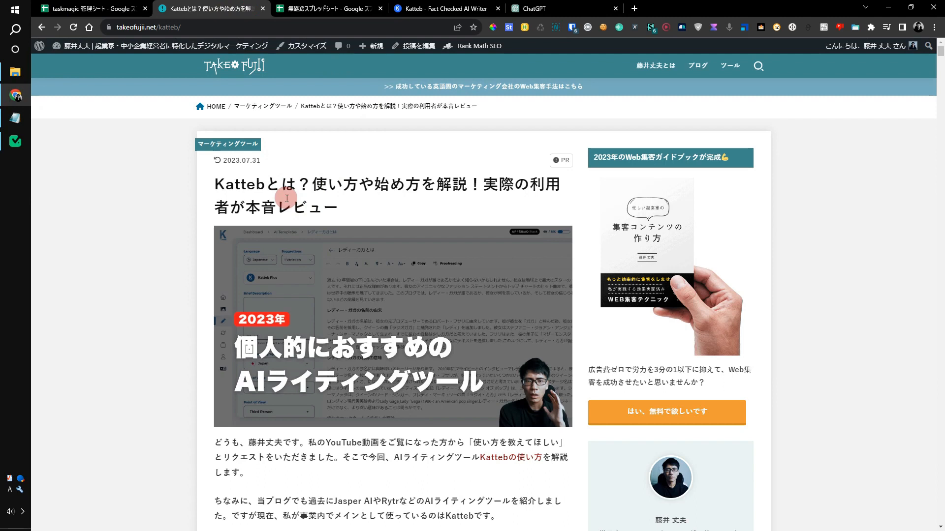
- Check the empty Katteb chat and the empty column A cells of the spreadsheet
click(433, 9)
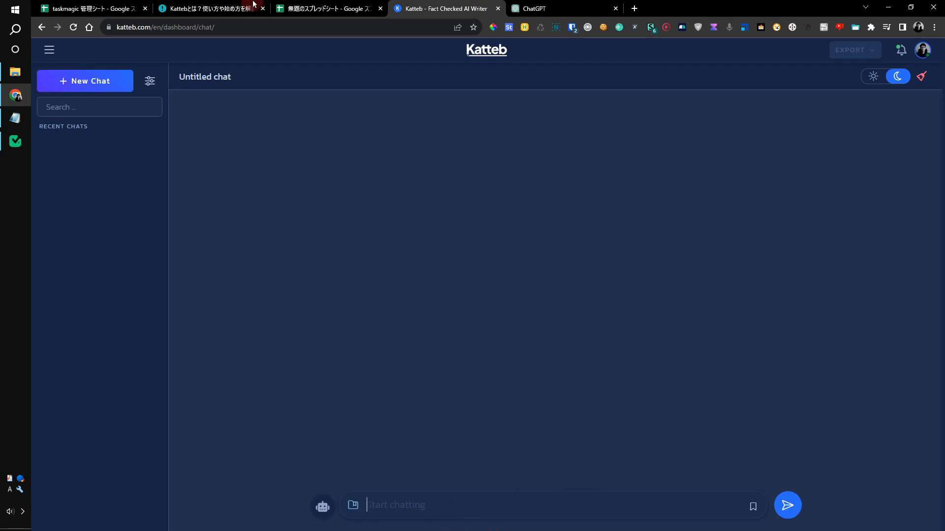
click(320, 8)
drag(96, 136, 95, 243)
click(102, 206)
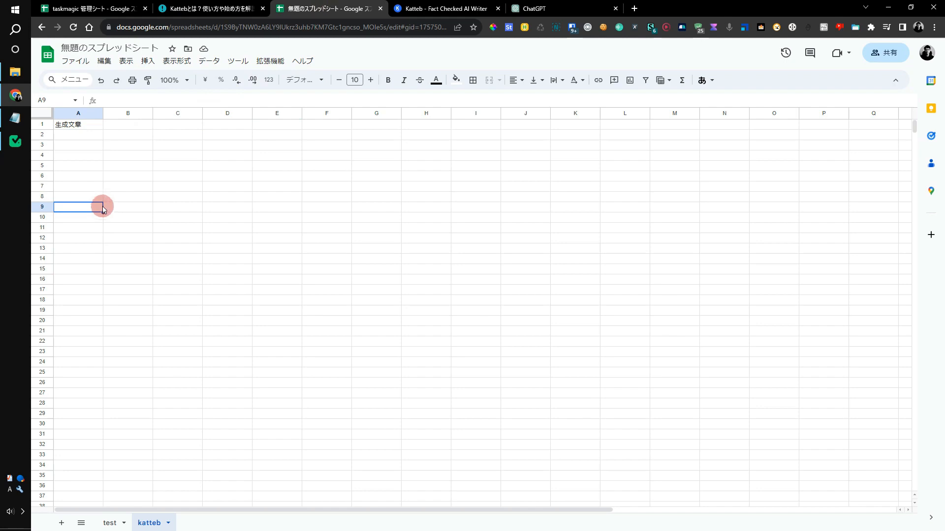
- Recheck the Katteb chat and cells A2–A10, then return to the TaskMagic automation
click(443, 9)
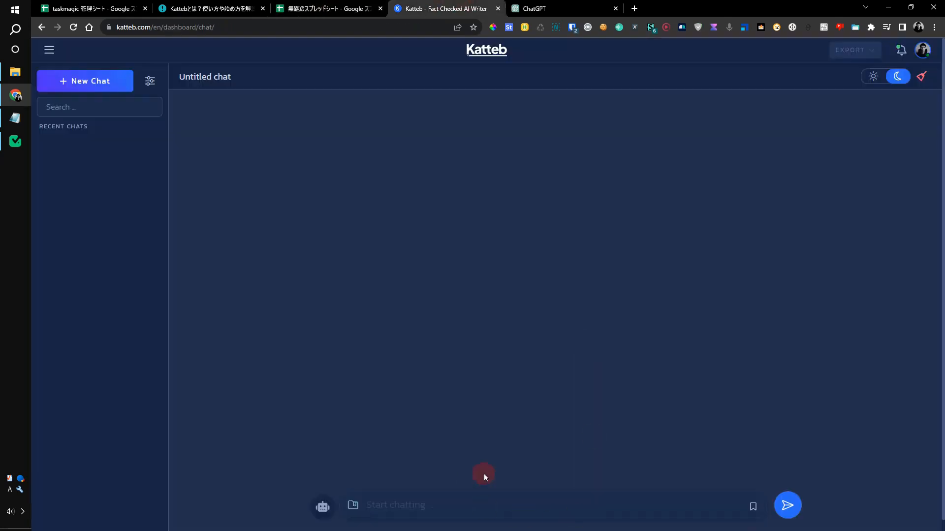
click(327, 7)
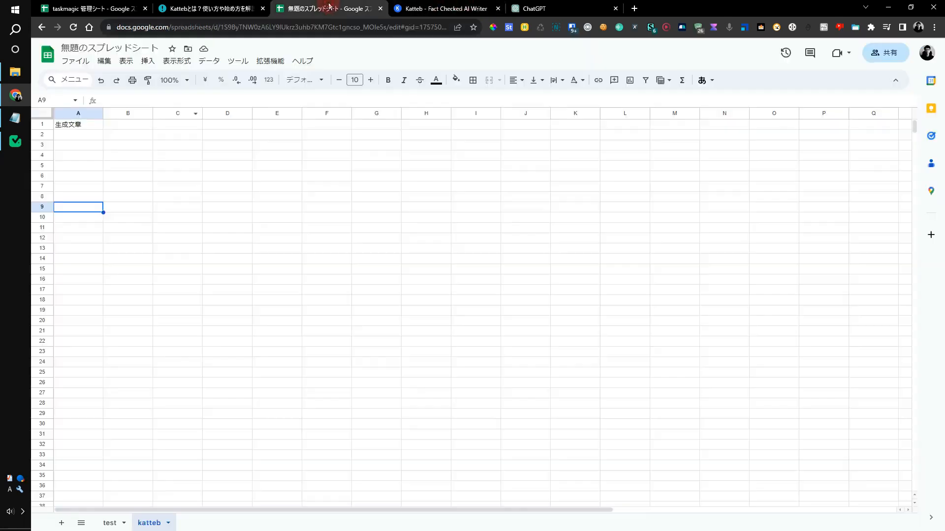
drag(87, 134, 83, 217)
click(81, 216)
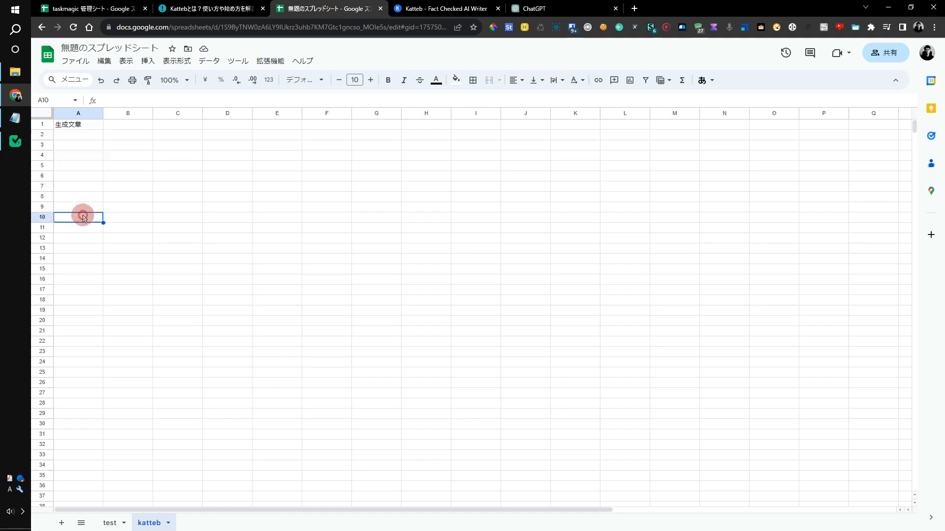
click(15, 141)
scroll(397, 369, down, 12)
scroll(398, 381, up, 12)
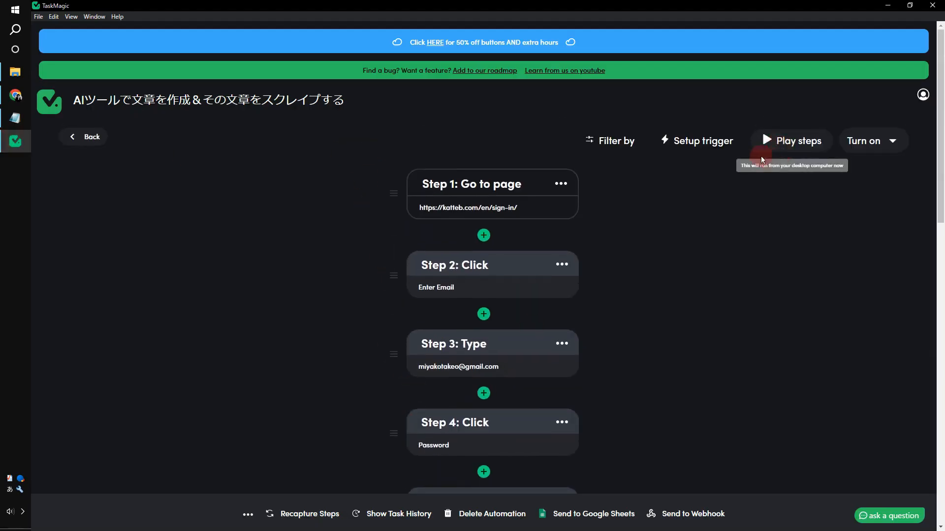
- Run the automation, centre its Katteb sign-in browser window, and enter the login email
click(784, 152)
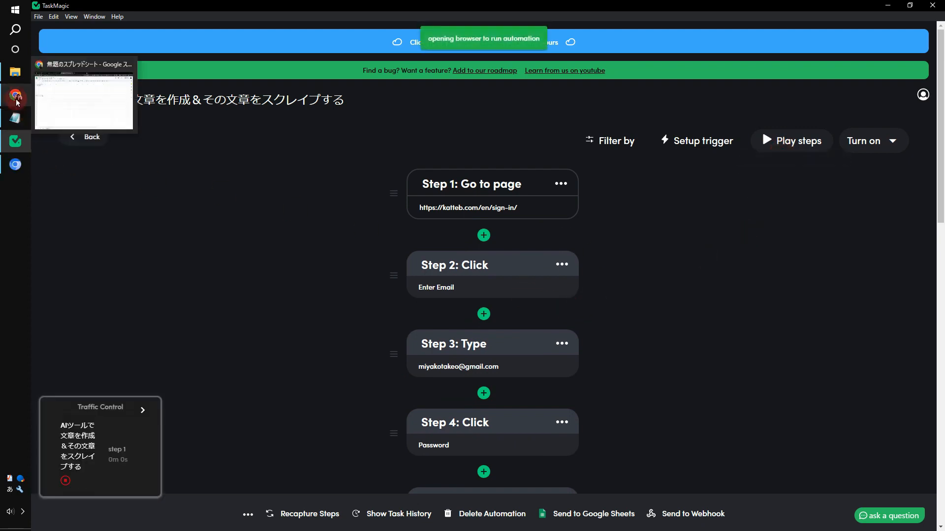
click(16, 164)
click(16, 96)
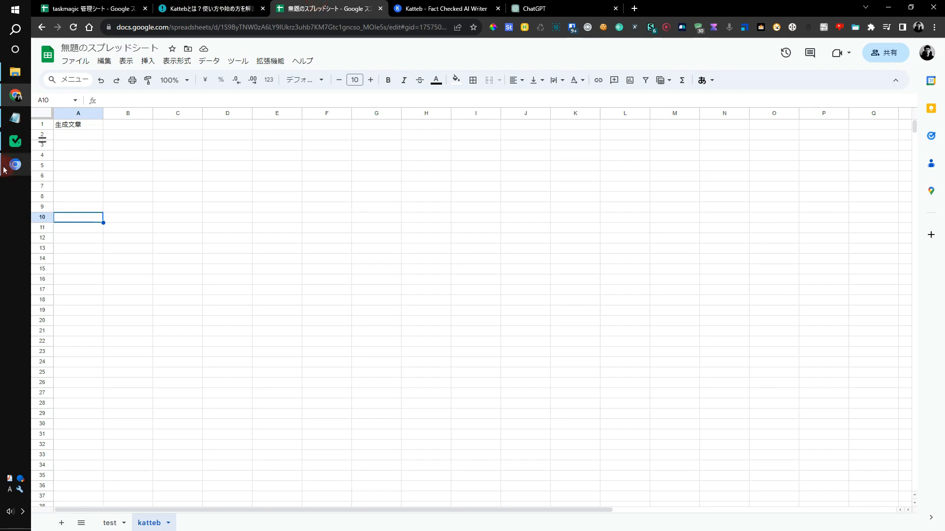
click(16, 164)
drag(228, 18, 467, 18)
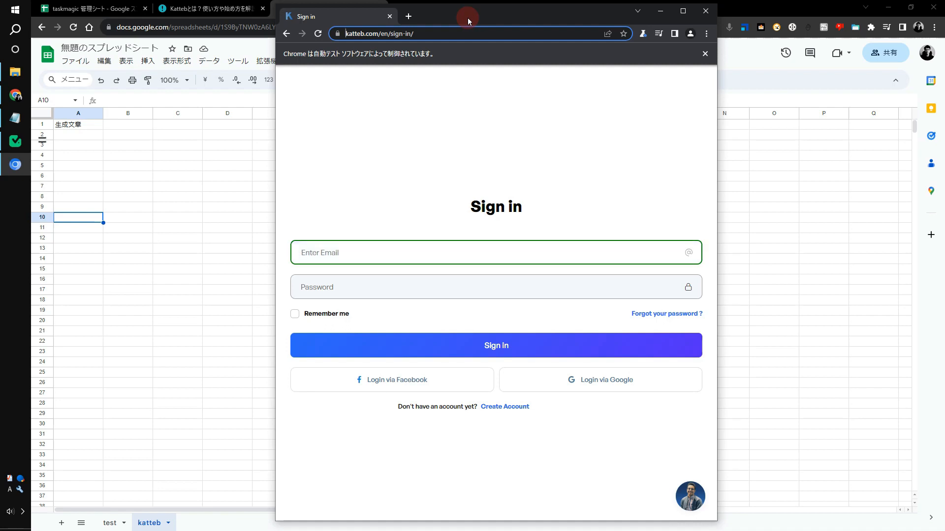
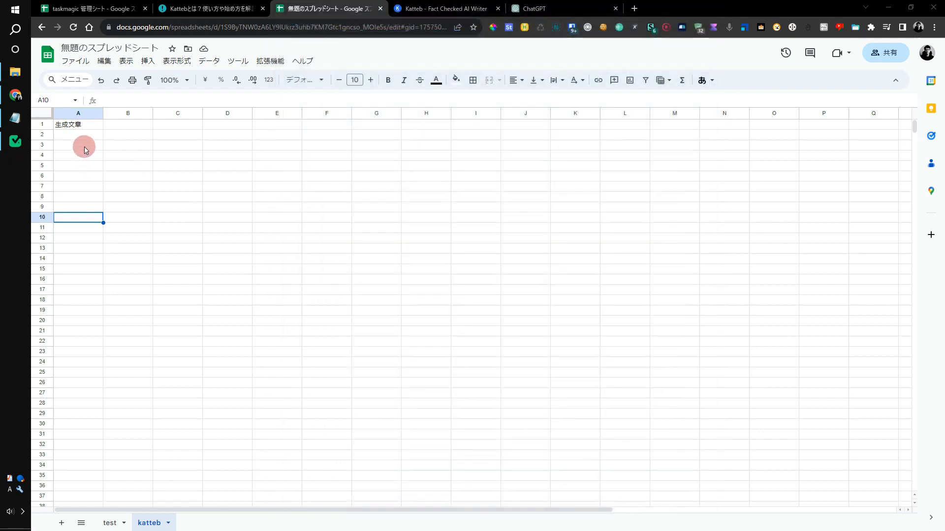
- Close the finished run's Traffic Control panel and return to the sheet, selecting cell A3
click(16, 144)
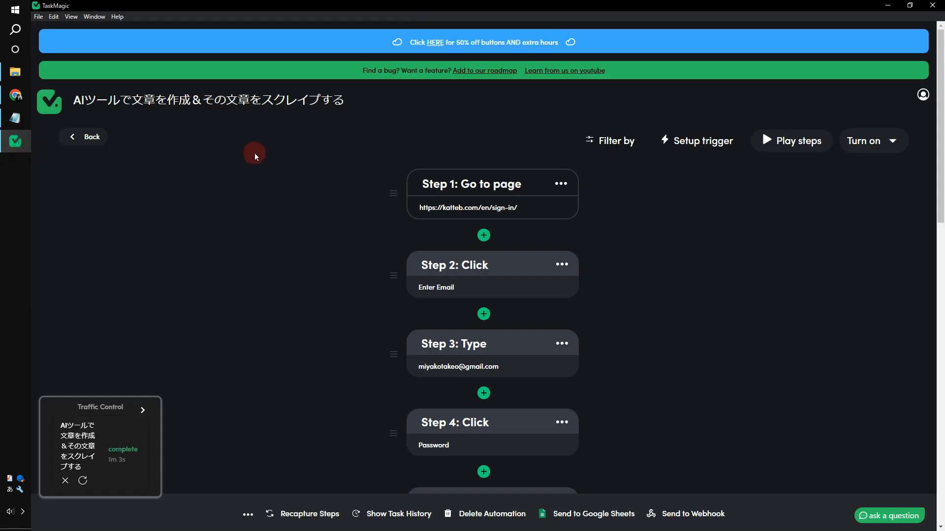
click(65, 480)
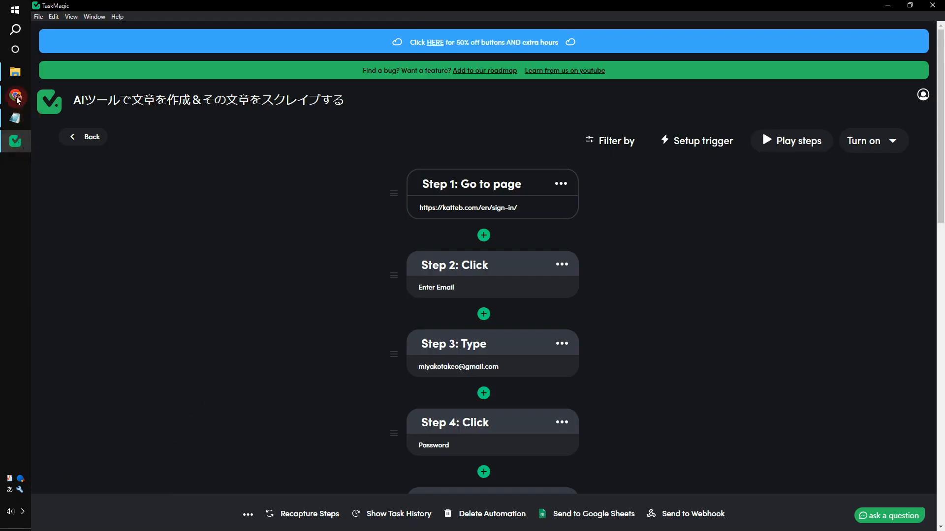
click(16, 95)
mouse_move(95, 134)
mouse_down()
mouse_move(97, 252)
mouse_move(81, 147)
mouse_up()
click(83, 146)
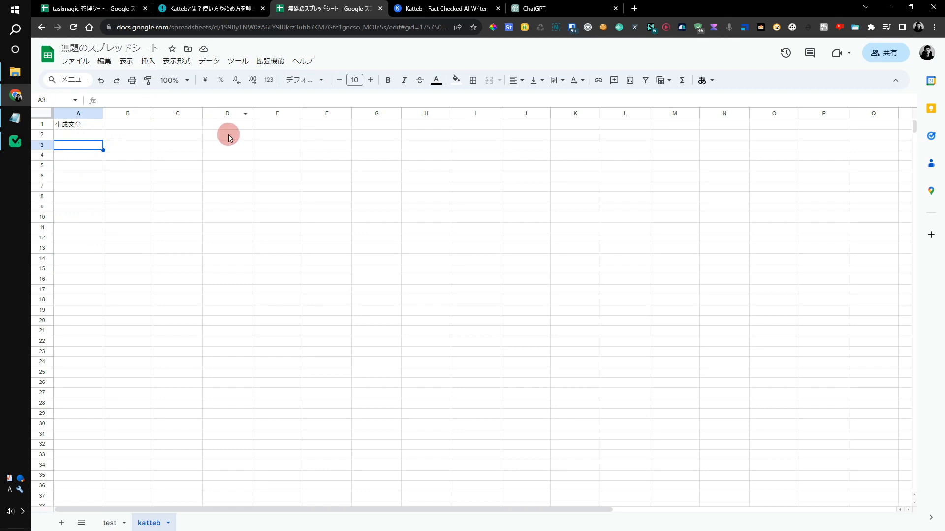
- Paste the question about the blog's author into Katteb's chat and send it
click(443, 9)
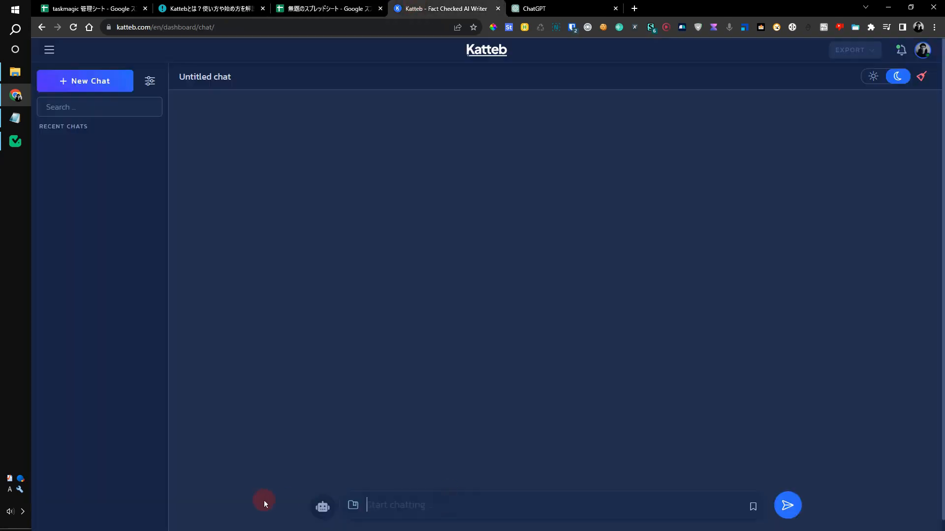
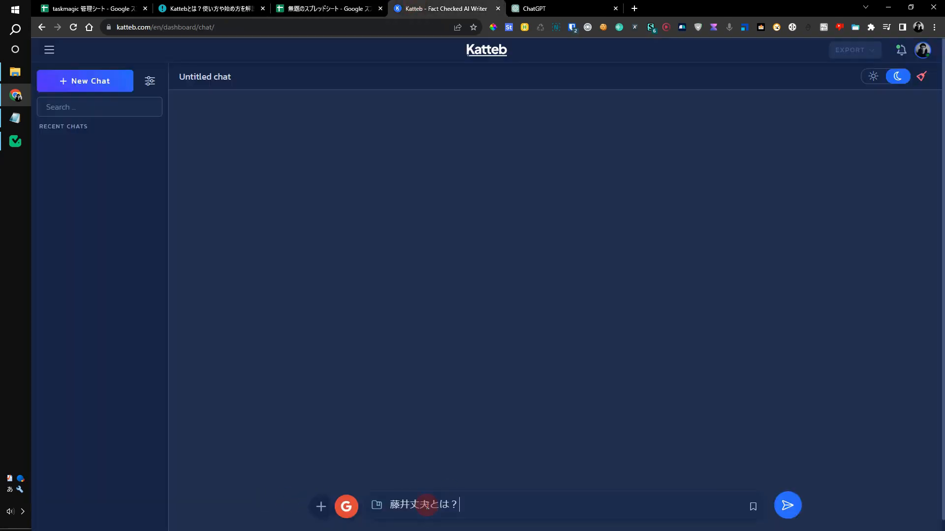
key(Return)
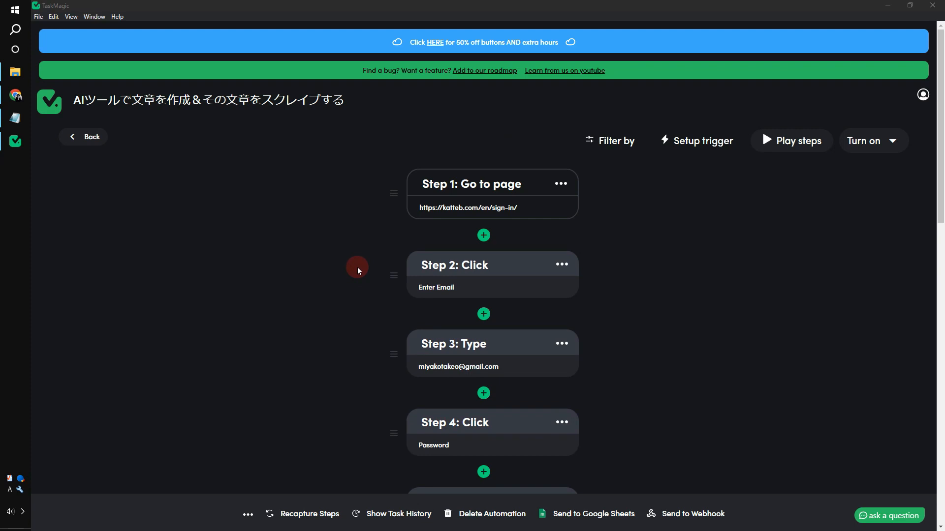
scroll(357, 267, down, 10)
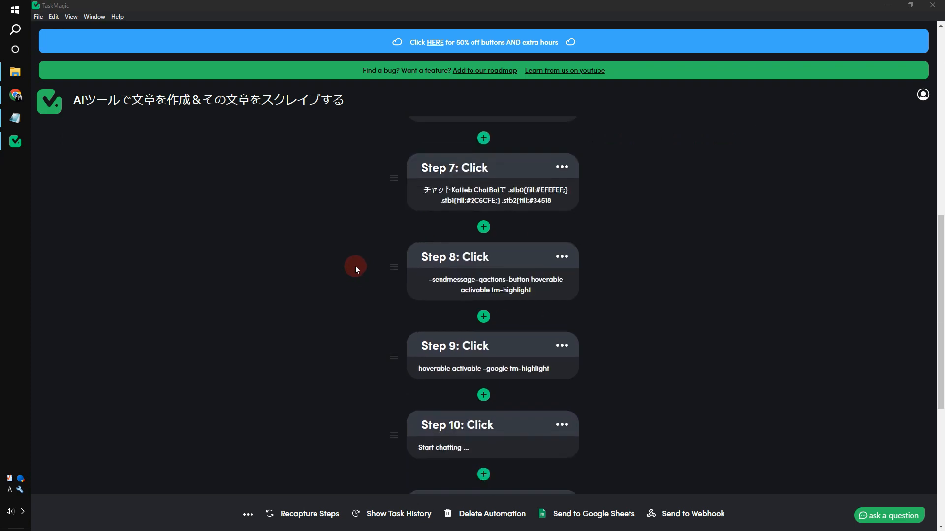
scroll(357, 267, down, 5)
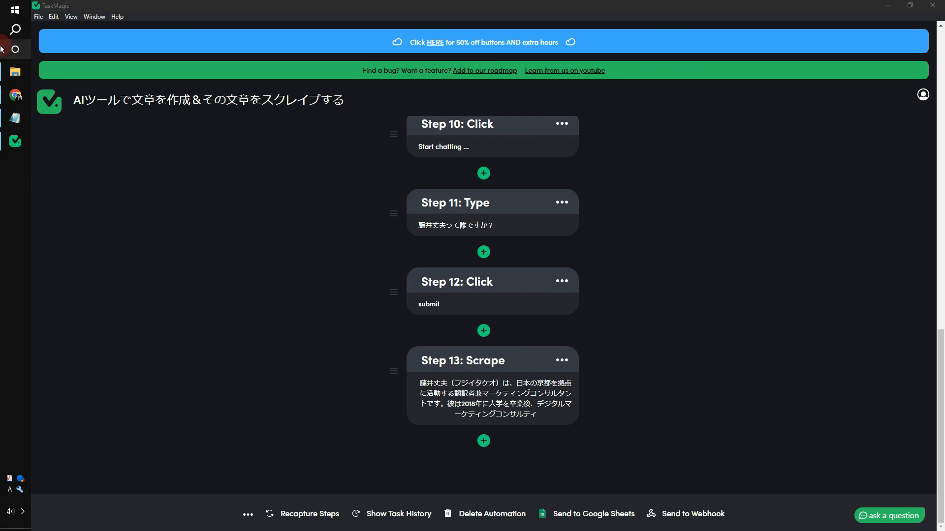
click(15, 95)
click(454, 136)
click(426, 510)
text(えふぇｆ)
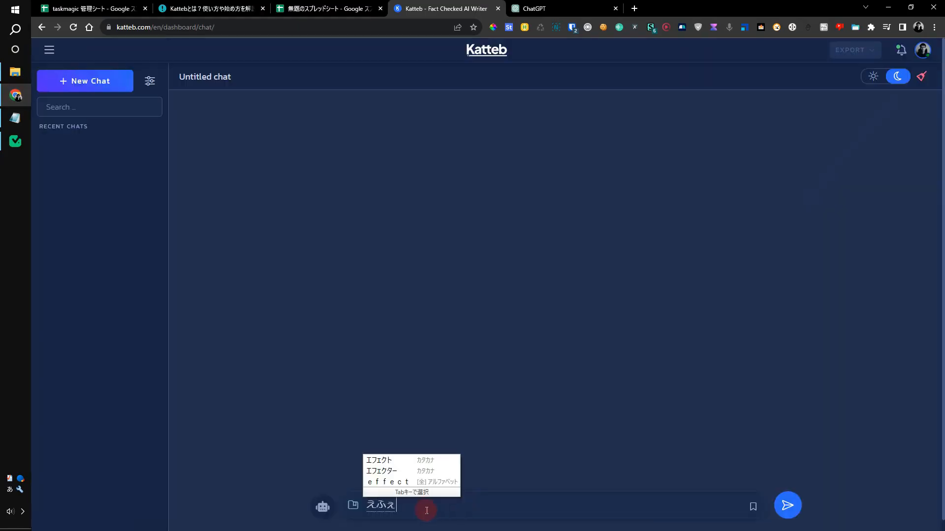
key(Return)
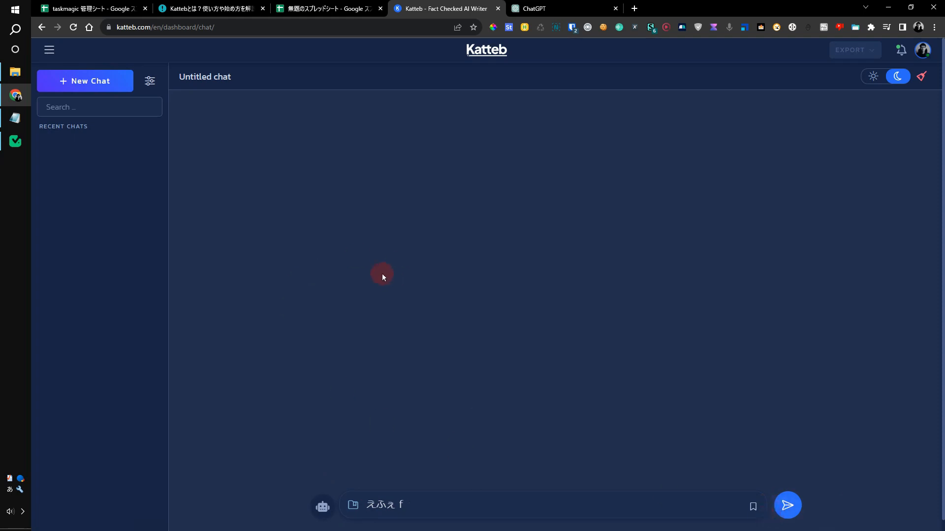
click(23, 149)
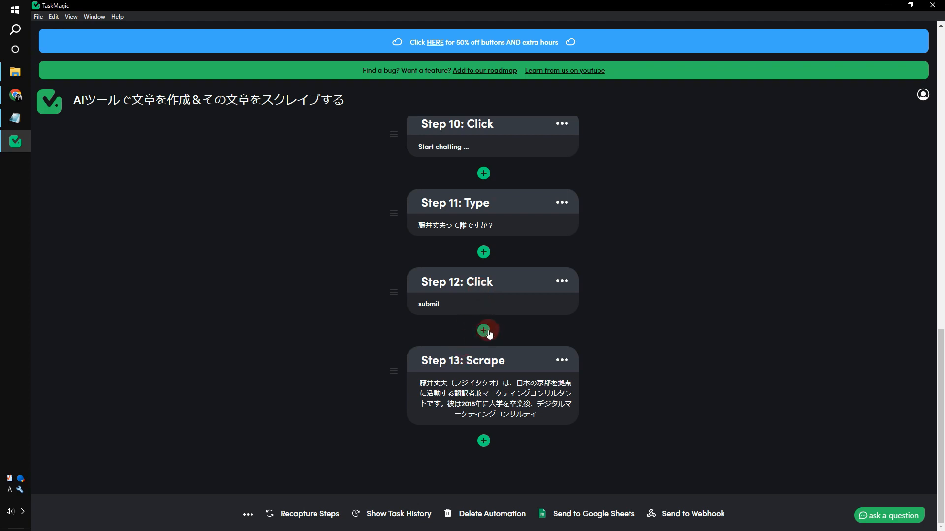
- Insert a Delay step of 0.3 minutes after Step 12 and save it
click(484, 330)
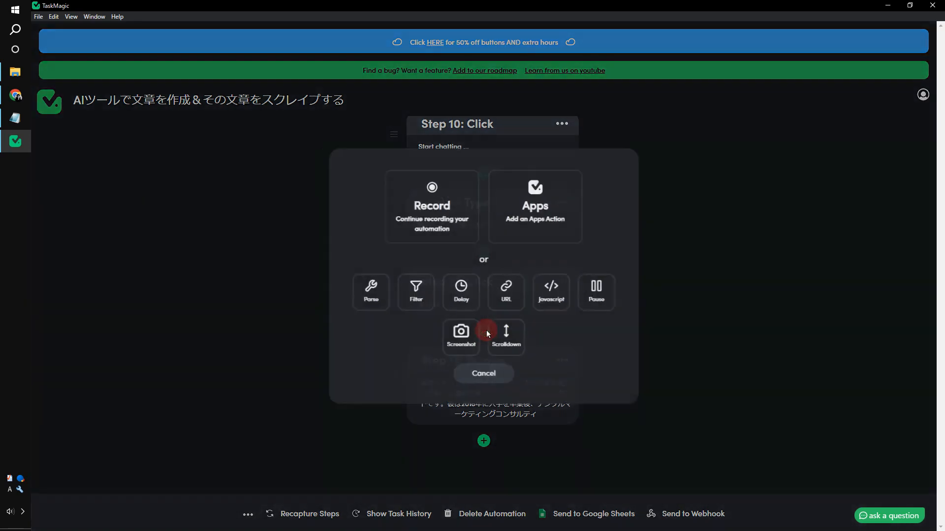
click(472, 308)
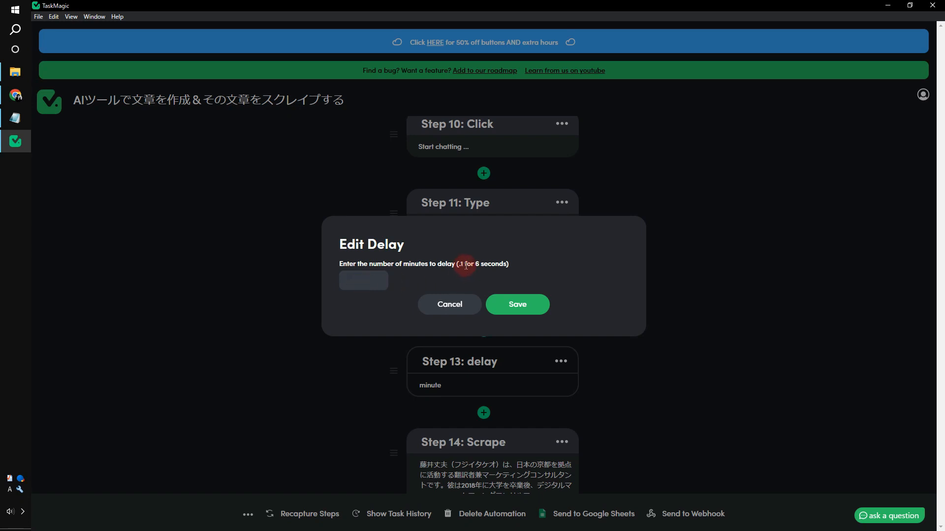
drag(507, 265, 460, 264)
click(363, 275)
click(370, 278)
text(0.3)
key(Return)
click(493, 309)
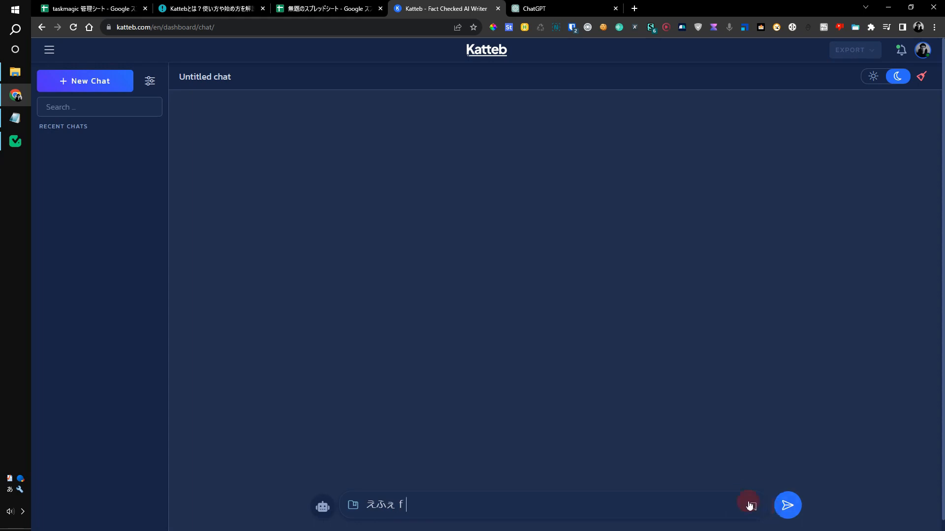
- Bring TaskMagic forward and scroll through the steps to confirm the new Step 13 delay
click(15, 141)
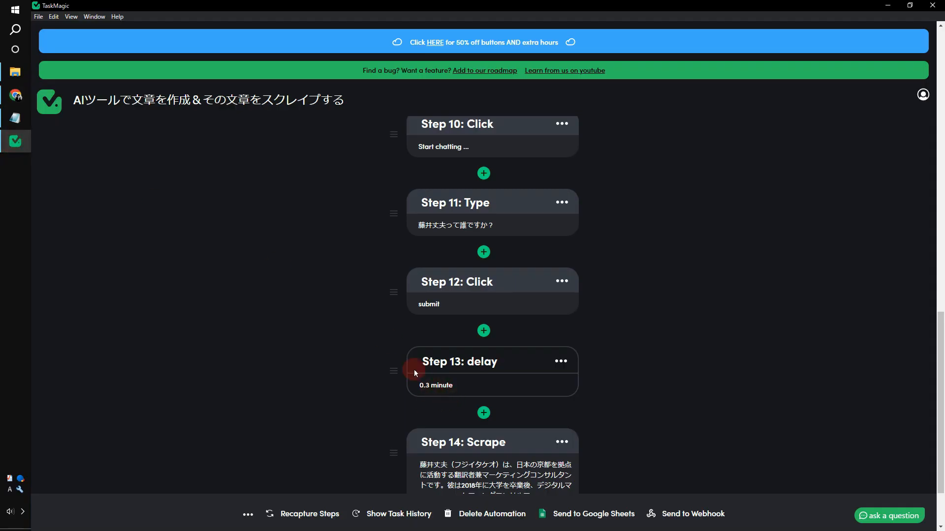
scroll(458, 390, down, 2)
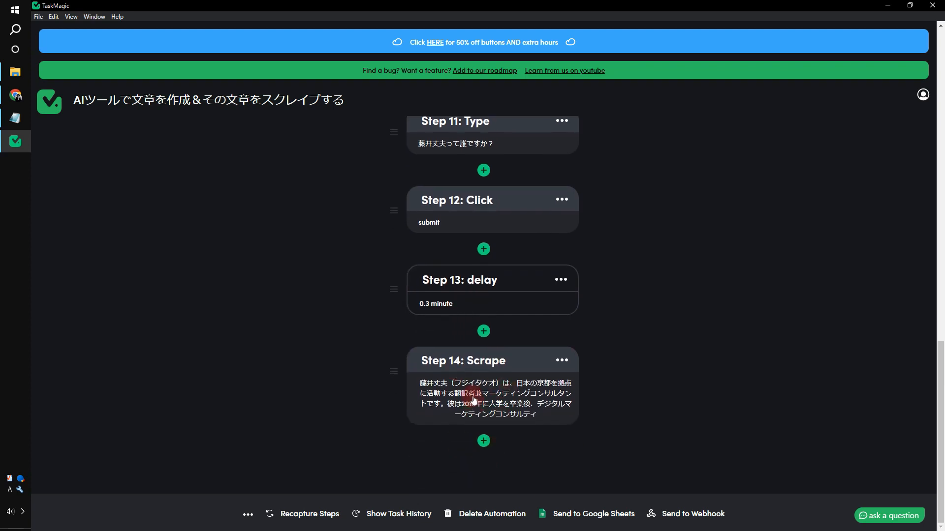
scroll(497, 420, up, 8)
scroll(497, 420, down, 4)
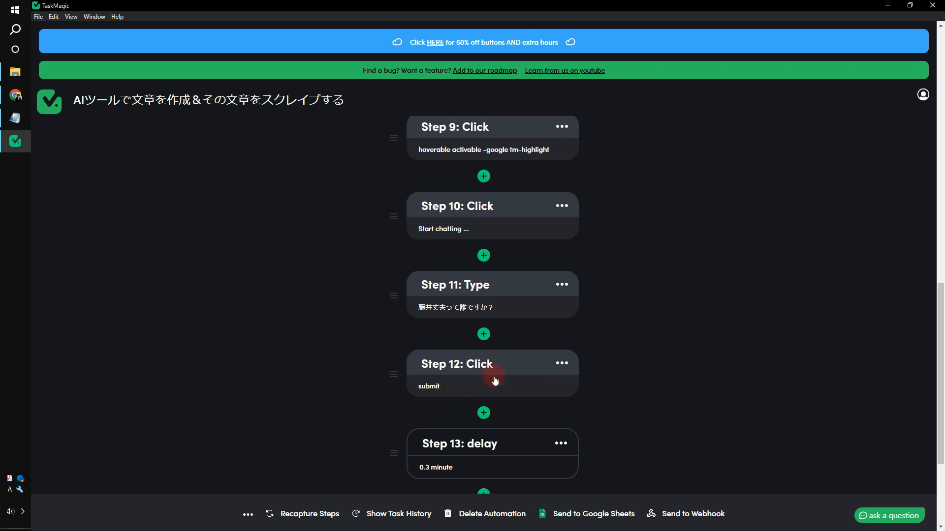
- Rerun the automation from step 1 and watch cell A2 of the katteb sheet for the scraped answer
scroll(616, 374, up, 15)
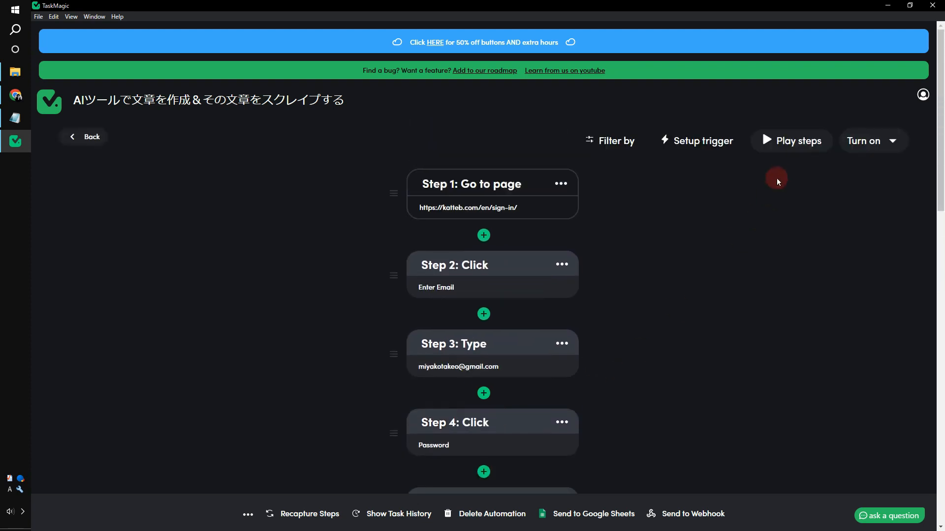
click(795, 147)
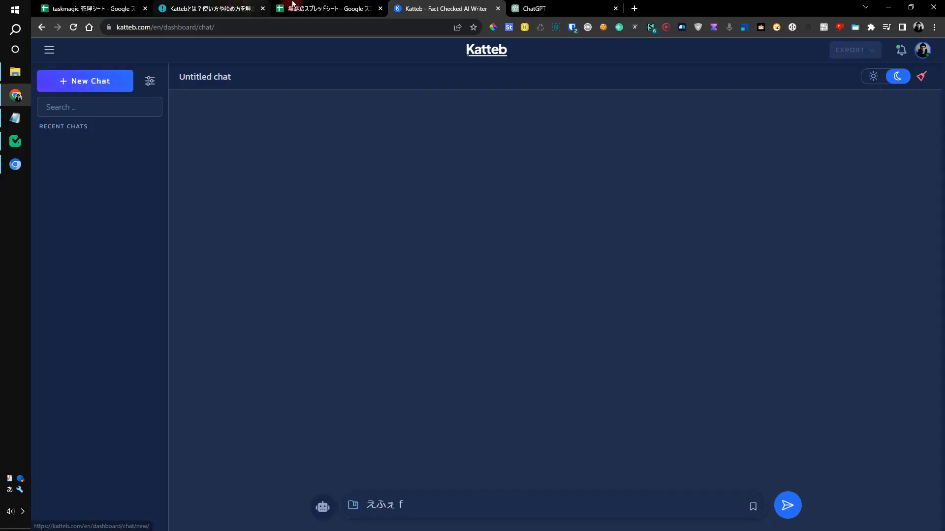
click(295, 8)
click(122, 139)
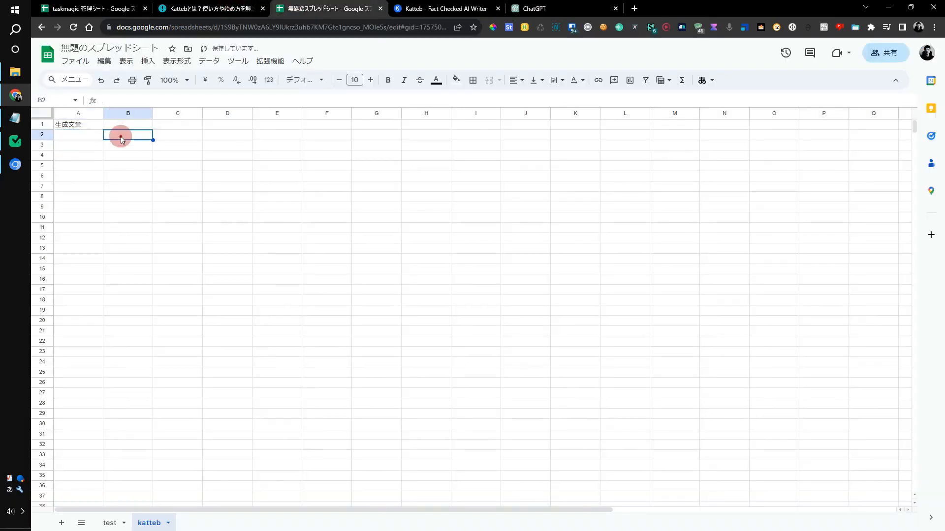
click(78, 137)
click(16, 166)
drag(247, 18, 633, 13)
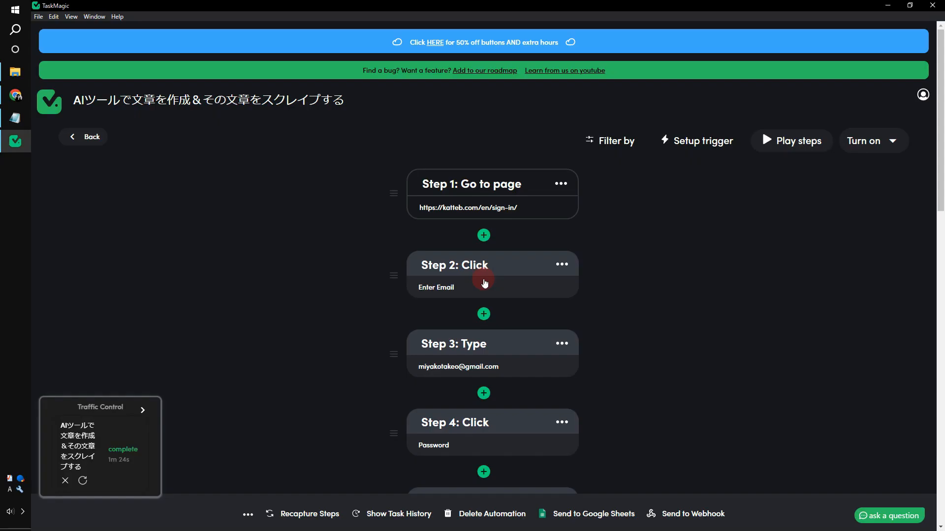
scroll(483, 282, down, 15)
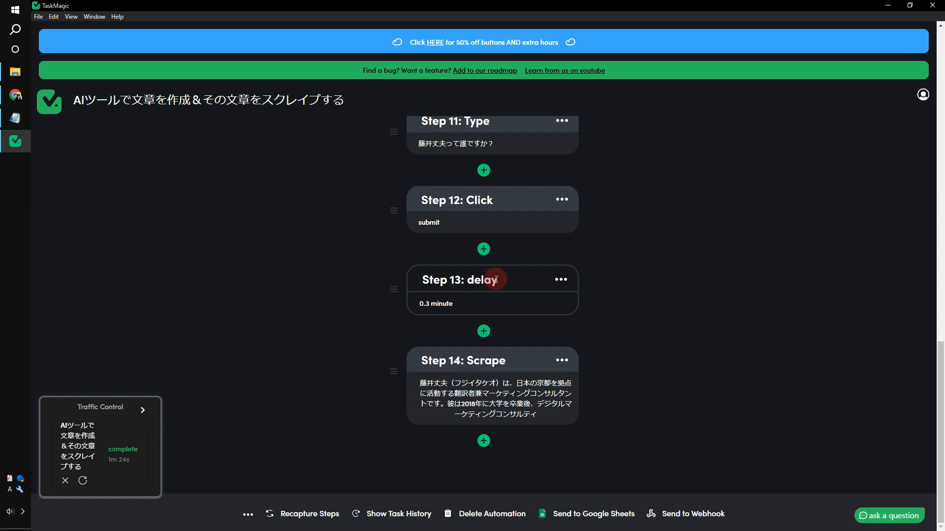
click(561, 280)
click(509, 358)
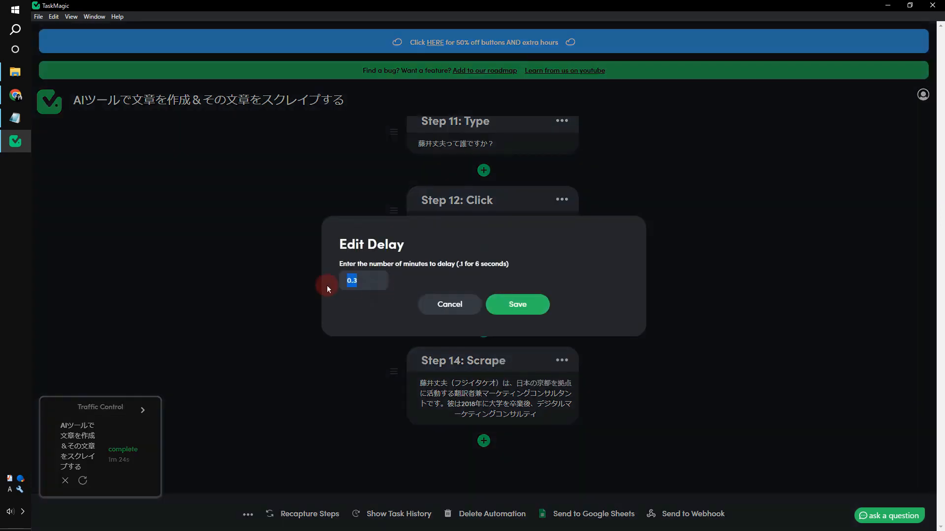
click(284, 249)
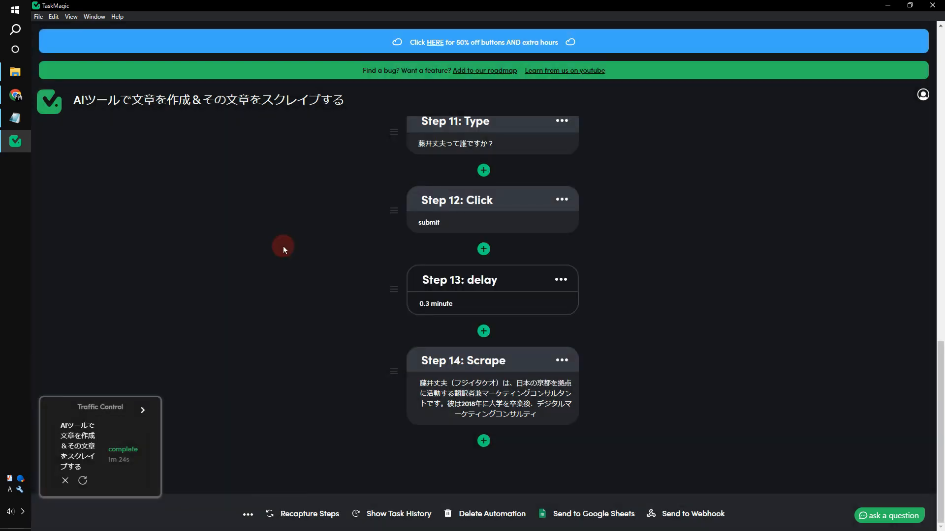